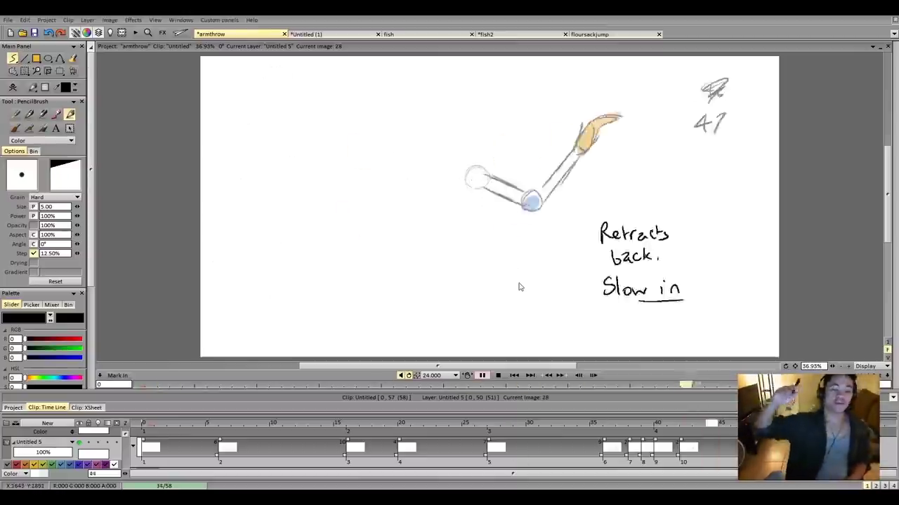
Stop the armthrow playback and scrub along the Clip Time Line through its drawings
left_click(590, 414)
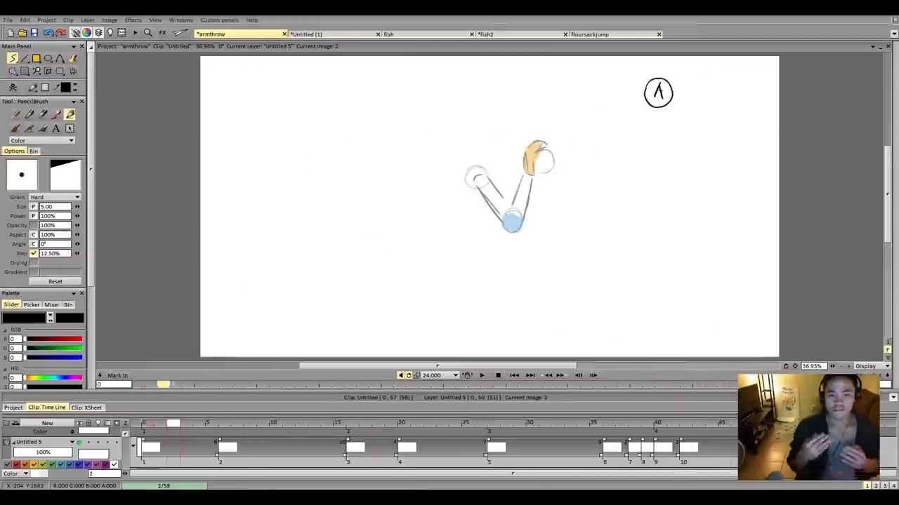
left_click_drag(202, 435, 480, 446)
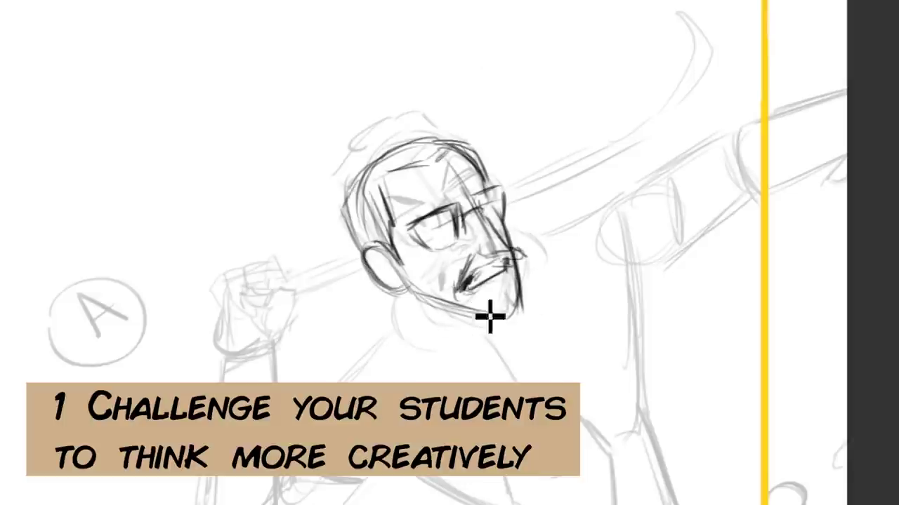
Draw dark pencil strokes down the face's right side to the jaw and across the hair top
left_click_drag(468, 177, 521, 262)
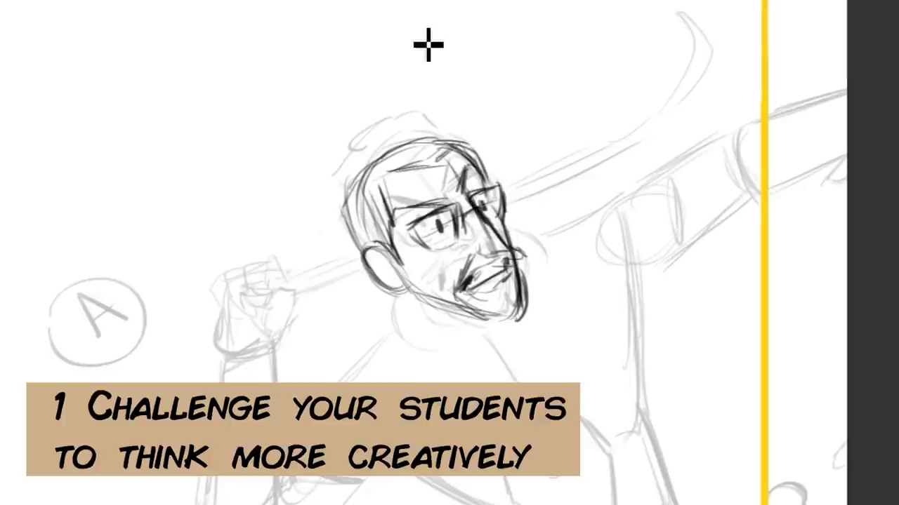
left_click_drag(458, 144, 343, 158)
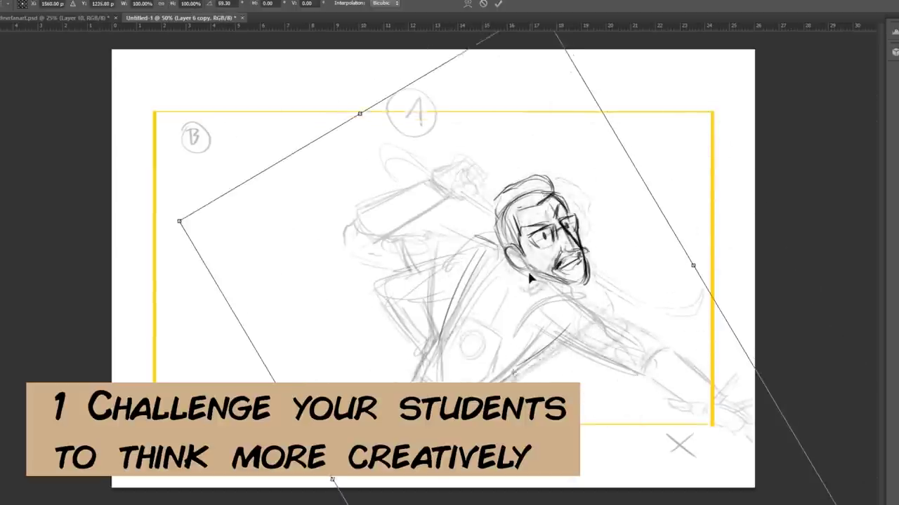
Commit the rotated pose B sketch in place inside the yellow frame
key("Return")
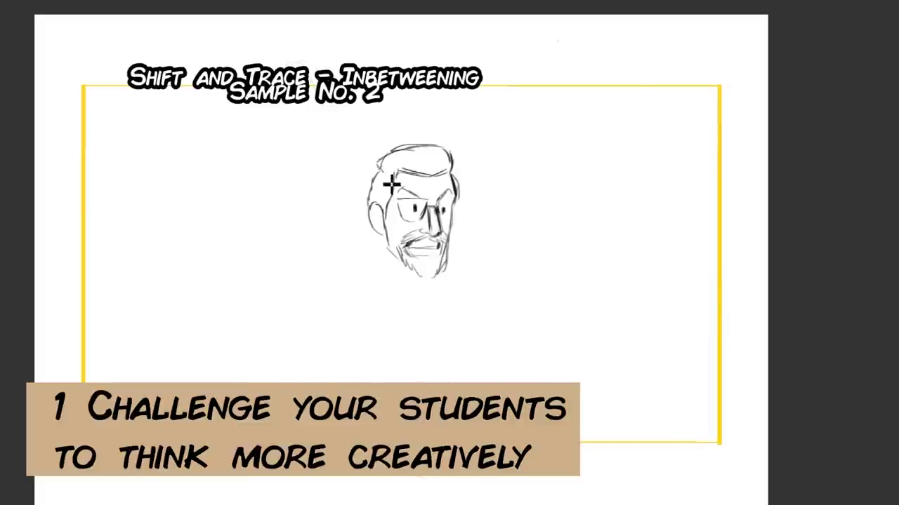
Cancel a trial rotation of pose B, then brush black ink over the jaw, neck and hair
left_click_drag(660, 84, 569, 31)
key("Escape")
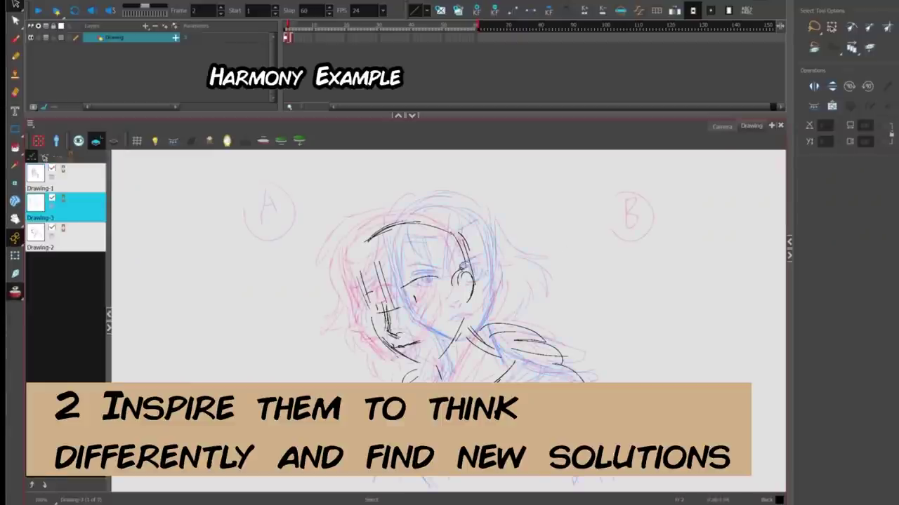
key("alt+b")
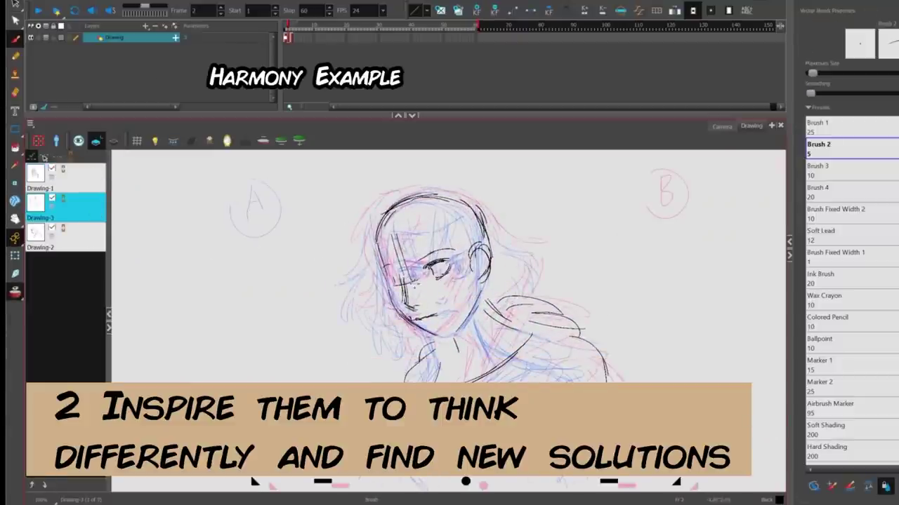
left_click_drag(414, 312, 474, 302)
left_click_drag(390, 210, 460, 195)
left_click_drag(450, 211, 541, 247)
left_click_drag(523, 254, 531, 298)
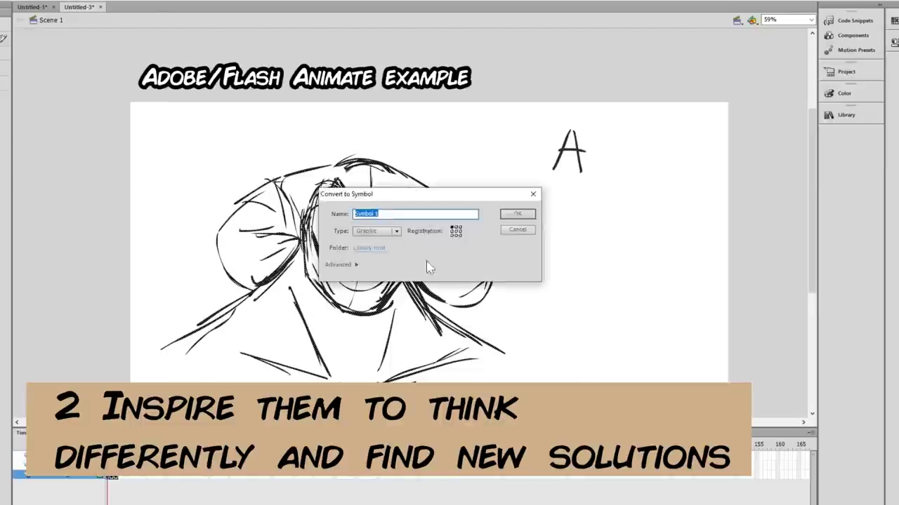
Step the playhead forward from drawing A to drawing B
key("period")
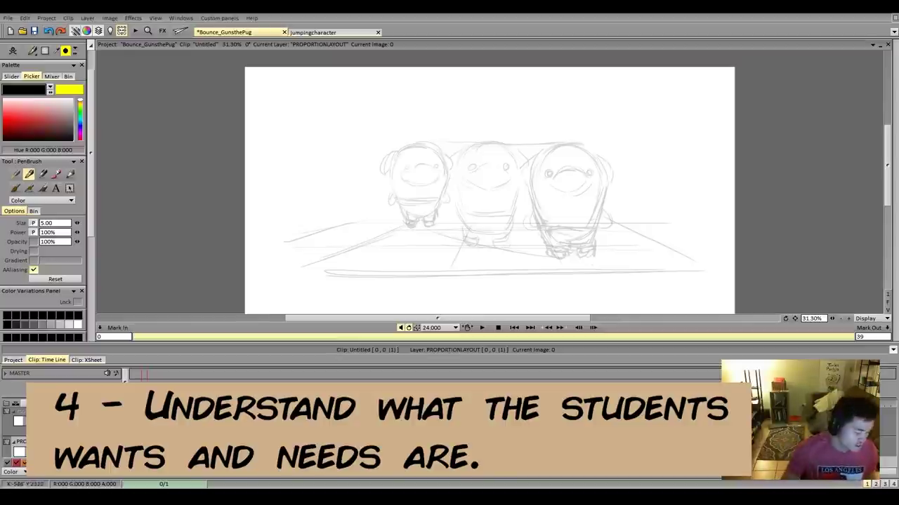
Select the roughanimlayout1 layer and hide one of the grey layout pug sketches
left_click(18, 413)
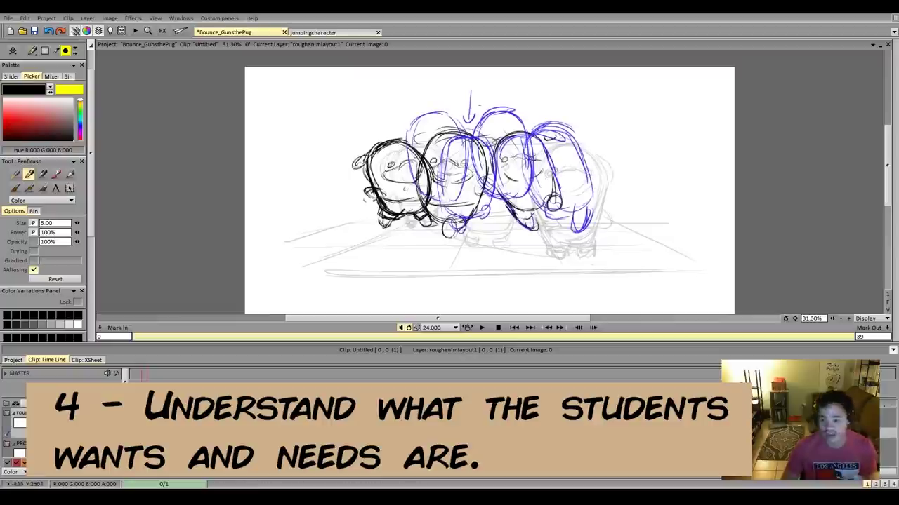
left_click(7, 438)
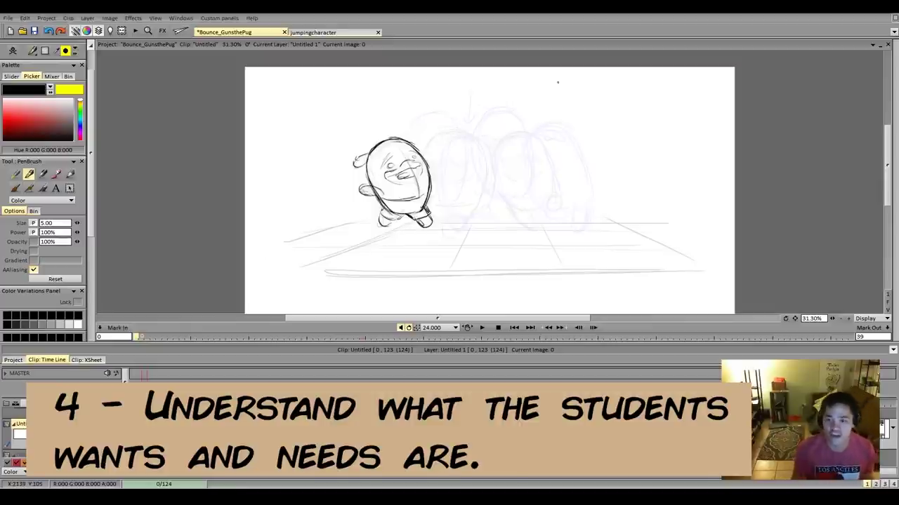
Step forward frame by frame through the pug's jump poses
key("Right")
key("Right")
key("Right")
key("Right")
key("Right")
key("Right")
key("Right")
key("Right")
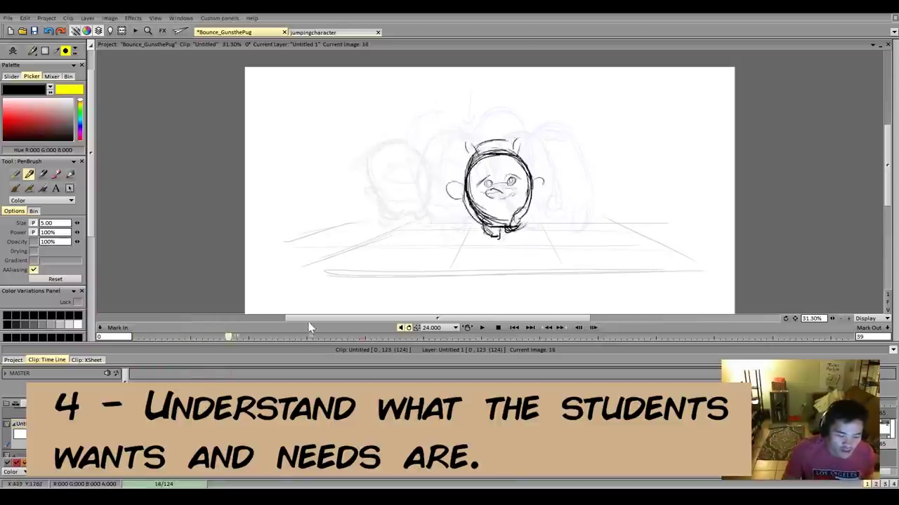
key("Right")
key("Right")
key("Right")
key("Right")
key("Right")
key("Right")
key("Right")
key("Right")
key("Right")
key("Right")
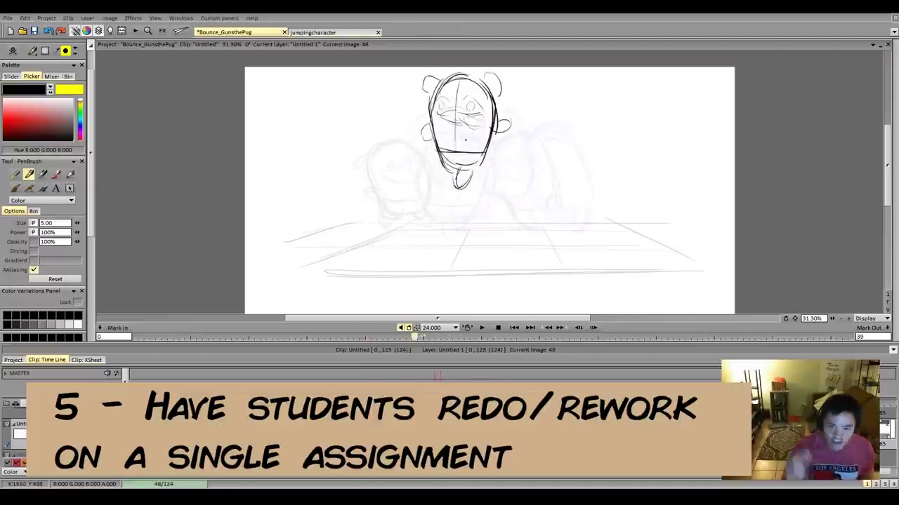
key("Right")
key("Right")
key("Right")
key("Right")
key("Right")
key("Right")
key("Right")
key("Right")
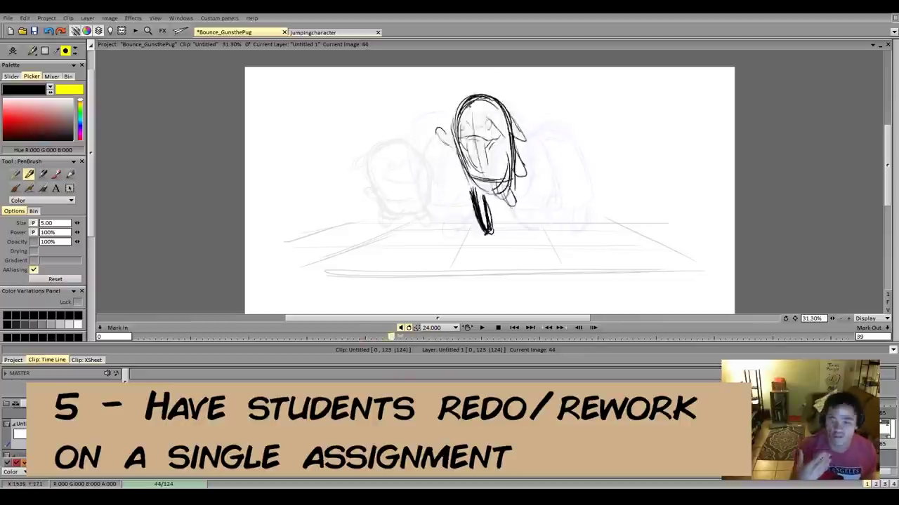
key("Right")
key("Right")
key("Right")
key("Right")
key("Right")
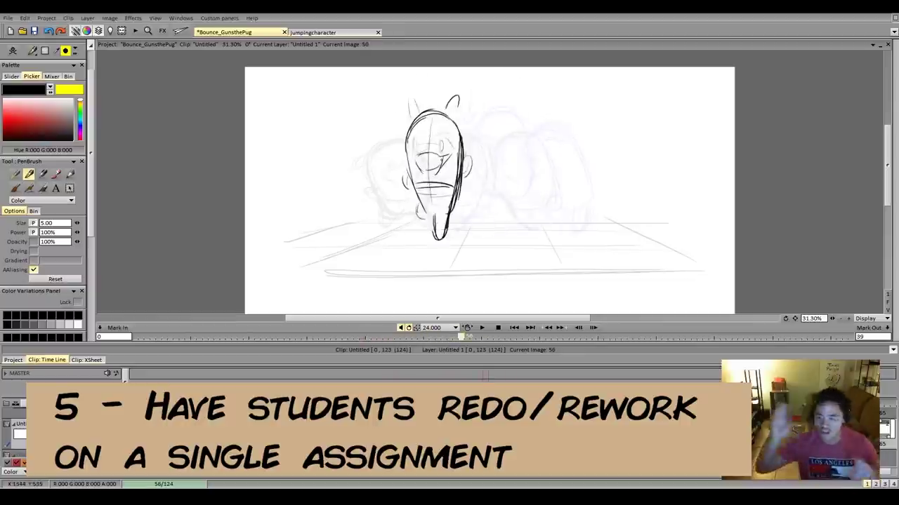
left_click(593, 328)
left_click(593, 328)
left_click(594, 328)
left_click(593, 328)
Step back a few frames, then play and stop the pug jump animation
key("Left")
key("Left")
key("Left")
key("Left")
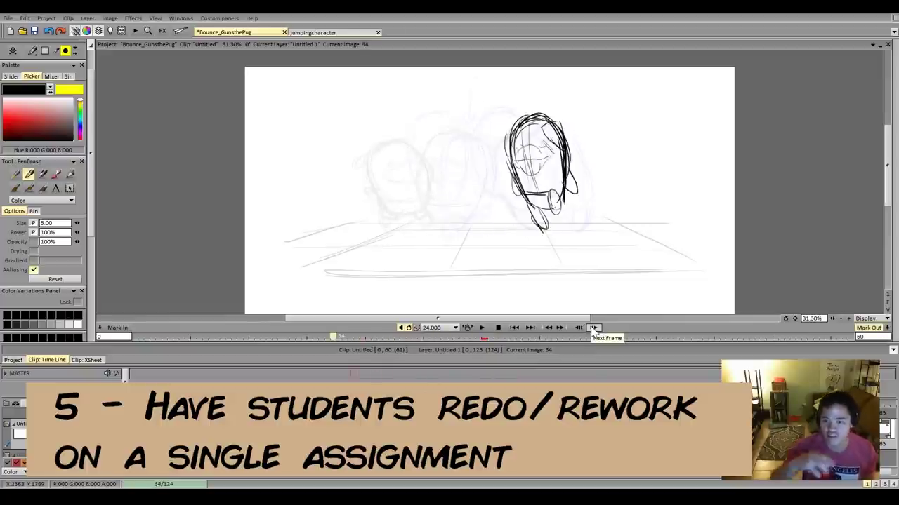
key("space")
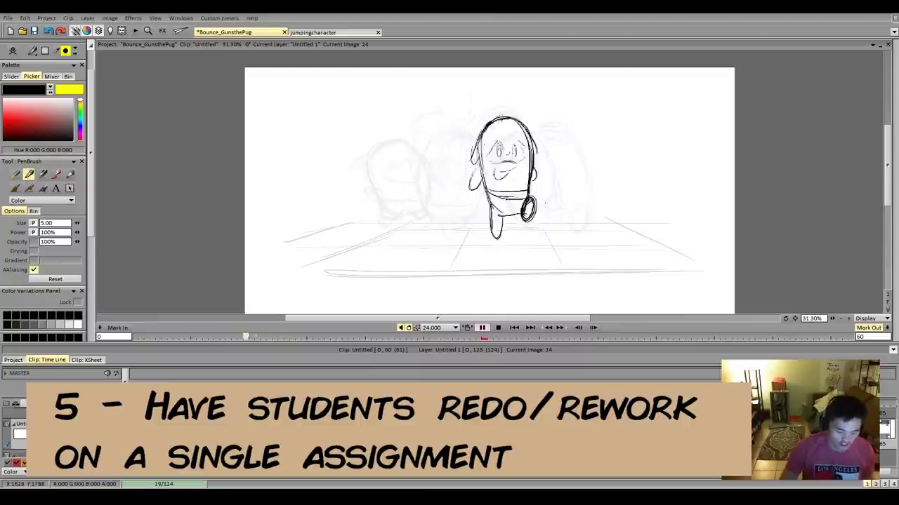
left_click(482, 328)
key("space")
key("space")
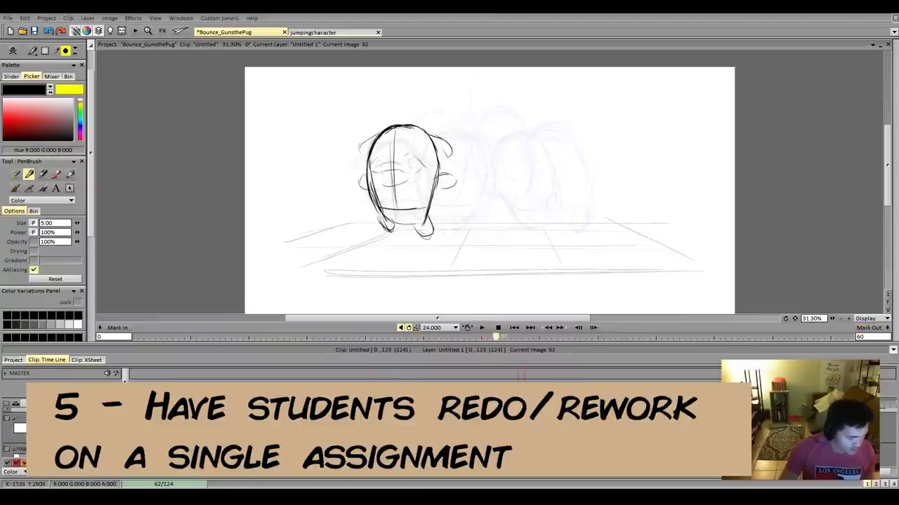
Turn on onion skinning and flip back and forth between neighbouring pug drawings
left_click(14, 421)
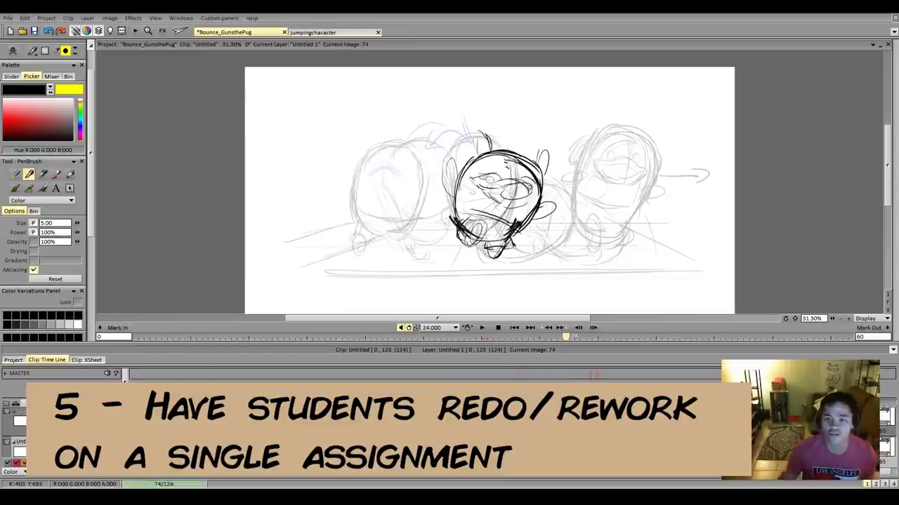
key("Left")
key("Left")
key("Left")
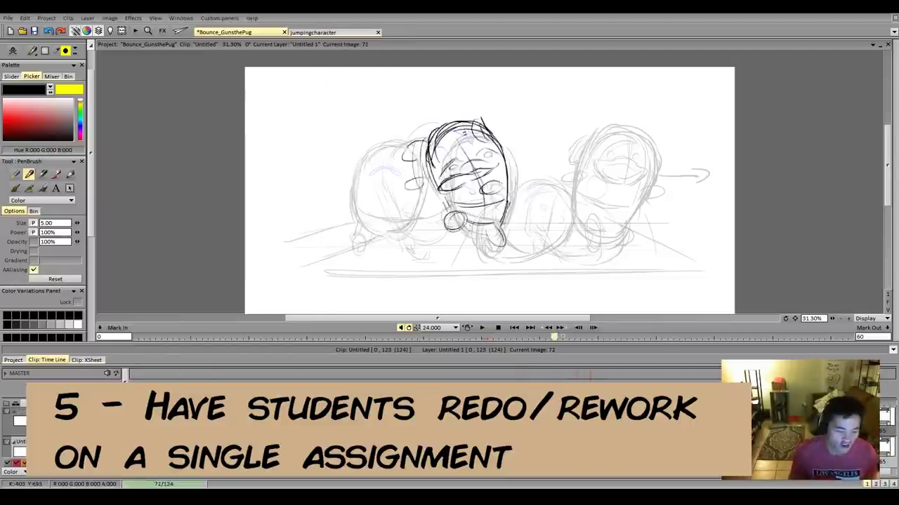
key("Left")
key("Left")
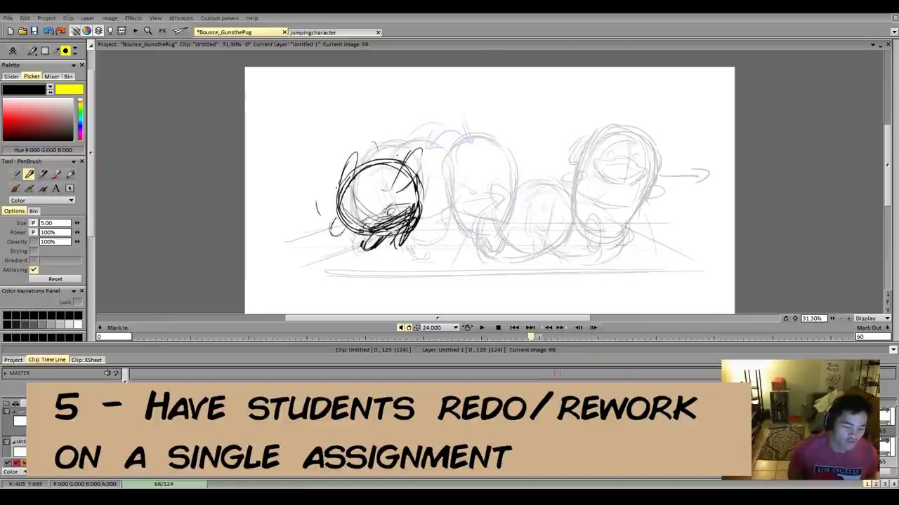
key("Right")
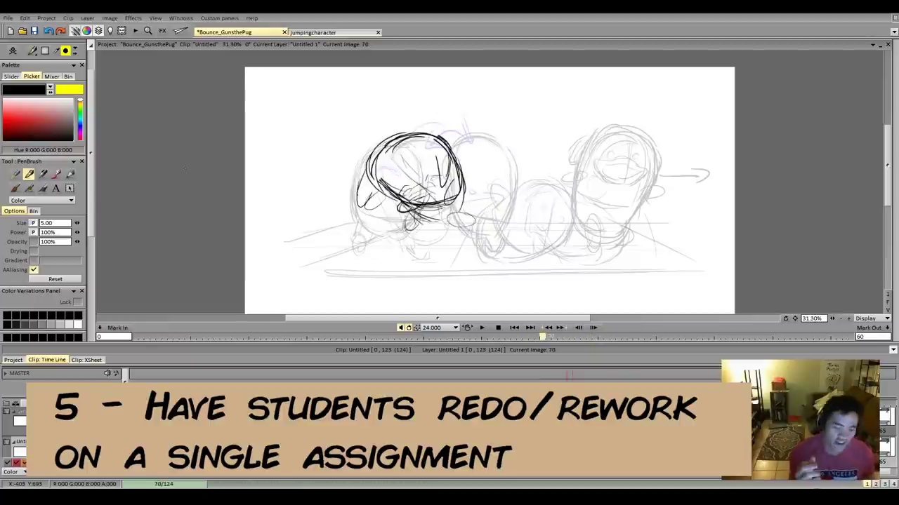
key("Right")
key("Right")
key("Right")
key("Right")
key("Right")
key("Right")
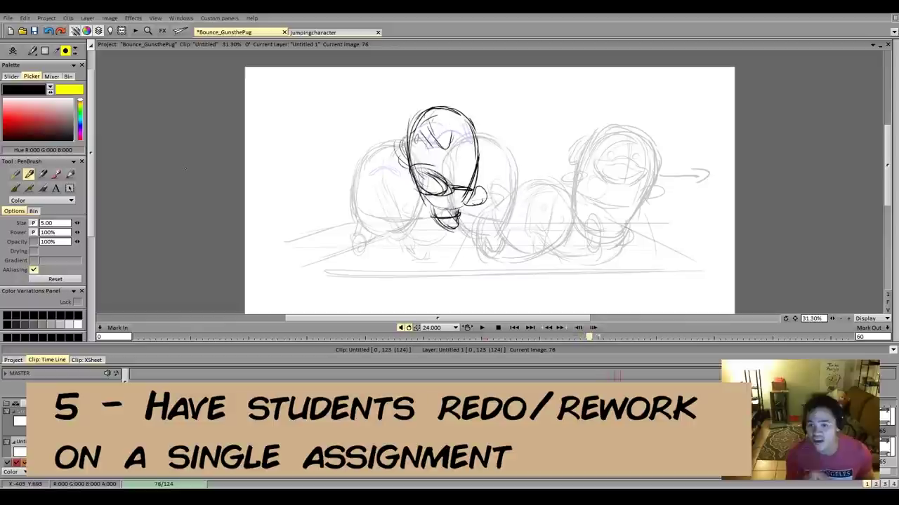
key("Right")
key("Right")
key("Right")
key("Right")
key("Right")
key("Right")
key("Left")
key("Left")
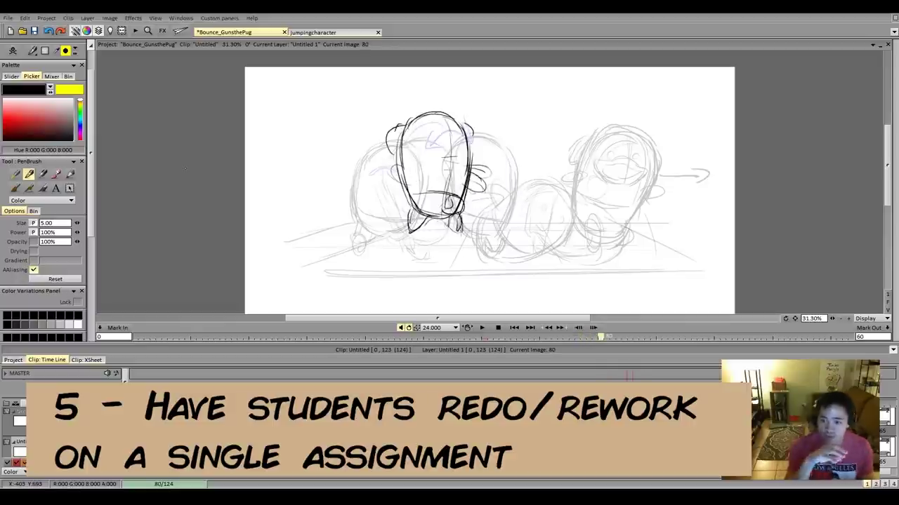
key("Right")
key("Right")
key("Left")
key("Left")
key("Left")
key("Left")
key("Left")
key("Left")
key("Left")
key("Left")
key("Left")
key("Left")
key("Right")
key("Right")
key("Right")
key("Right")
key("Right")
key("Right")
key("Right")
key("Right")
key("Right")
key("Right")
key("Right")
key("Right")
key("Right")
key("Right")
key("Right")
key("Right")
key("Right")
key("Right")
key("Right")
key("Right")
key("Right")
key("Right")
key("Right")
key("Right")
key("Right")
key("Right")
key("Right")
key("Right")
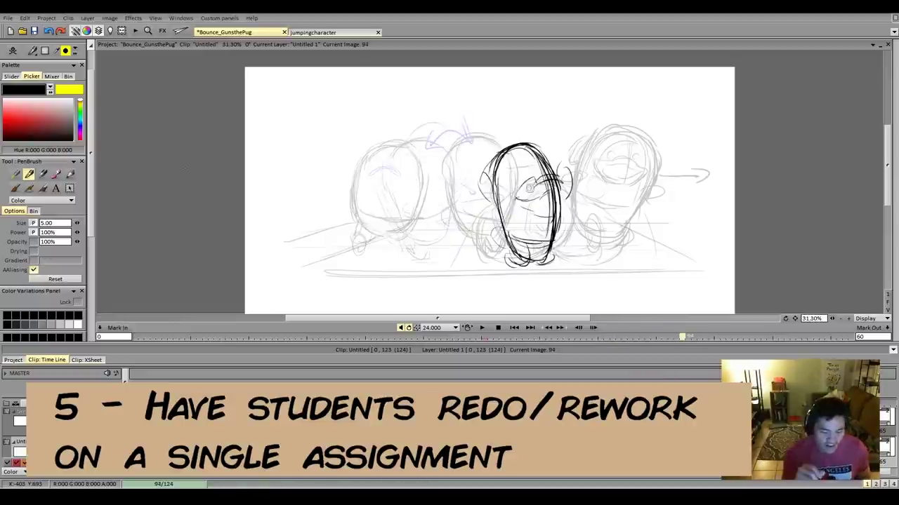
Flip between the squashed landing pose and the stretched pose to compare them
key("Left")
key("Left")
key("Left")
key("Left")
key("Left")
key("Left")
key("Right")
key("Right")
key("Right")
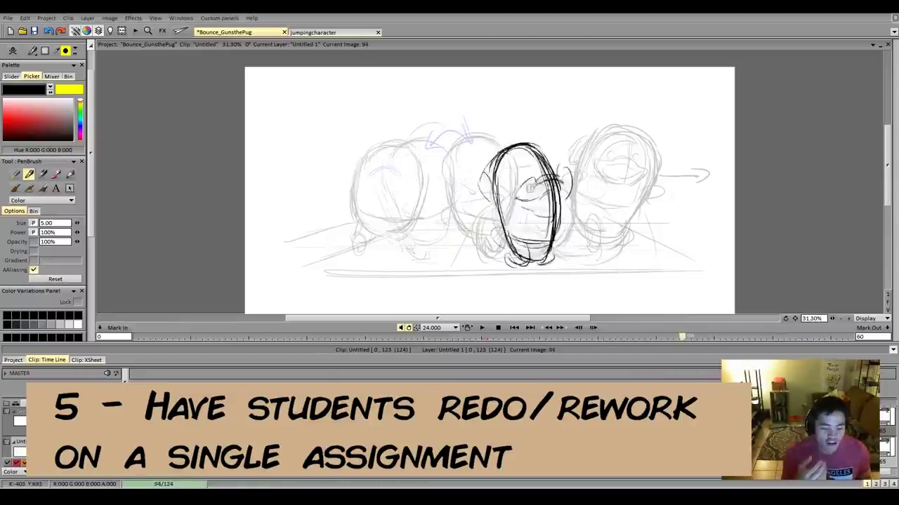
key("Right")
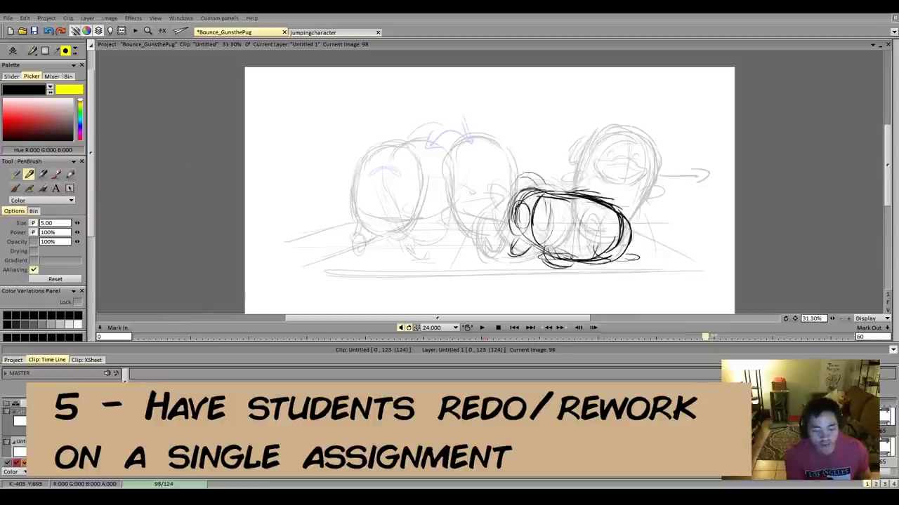
key("Left")
key("Left")
key("Right")
key("Left")
key("Right")
key("Right")
key("Right")
key("Right")
key("Right")
key("Right")
key("Right")
key("Right")
key("Right")
key("Right")
key("Right")
key("Right")
key("Right")
key("Right")
key("Right")
key("Right")
key("Right")
key("Right")
key("Right")
key("Right")
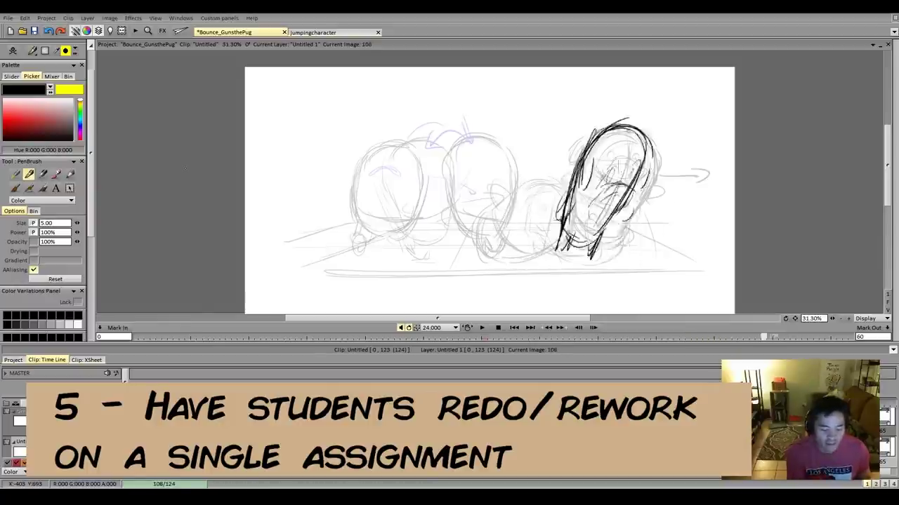
key("Left")
key("Left")
key("Left")
key("Left")
key("Left")
key("Left")
key("Left")
key("Left")
key("Left")
key("Left")
key("Left")
key("Left")
key("Left")
key("Left")
key("Left")
key("Left")
key("Left")
key("Left")
key("Left")
key("Left")
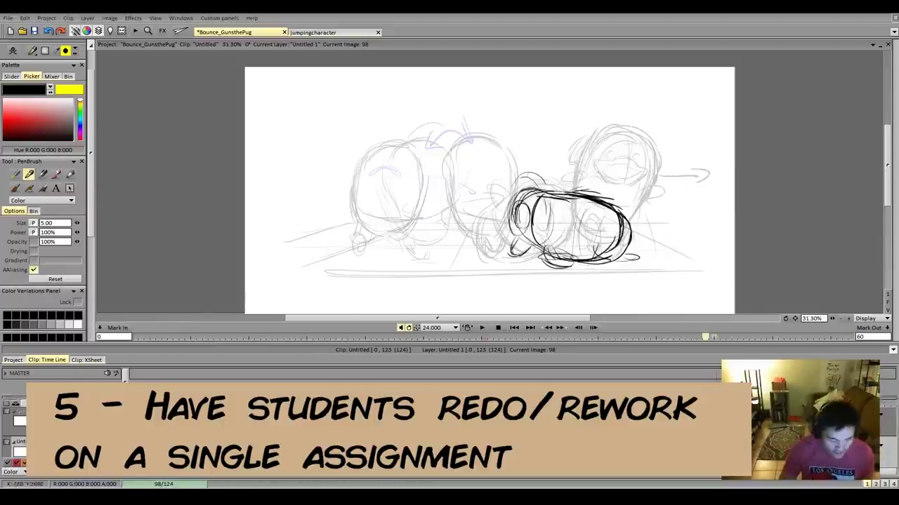
key("Right")
key("Right")
key("Right")
key("Right")
key("Right")
key("Right")
key("Right")
key("Right")
key("Right")
key("Right")
key("Right")
key("Right")
key("Right")
key("Right")
key("Right")
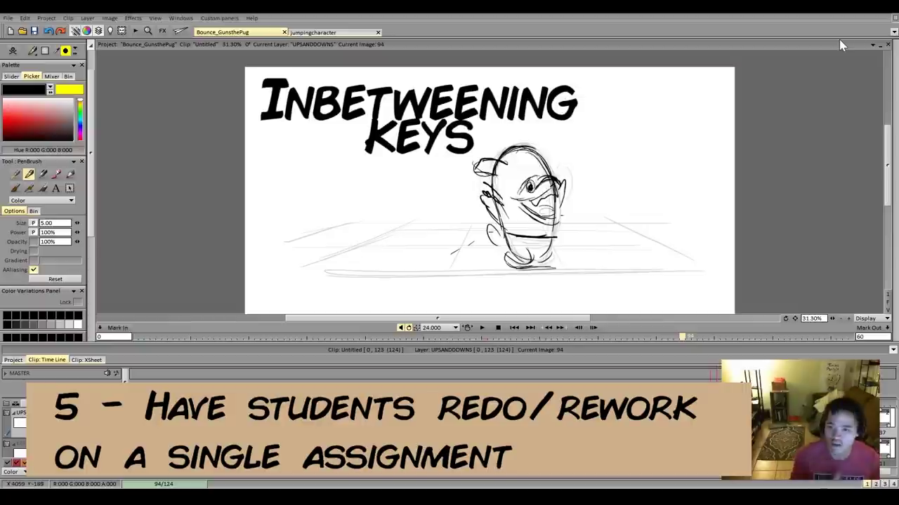
Play the UPSANDDOWNS pug bounce and stop it at image 122 as the pug leaves frame
left_click(481, 327)
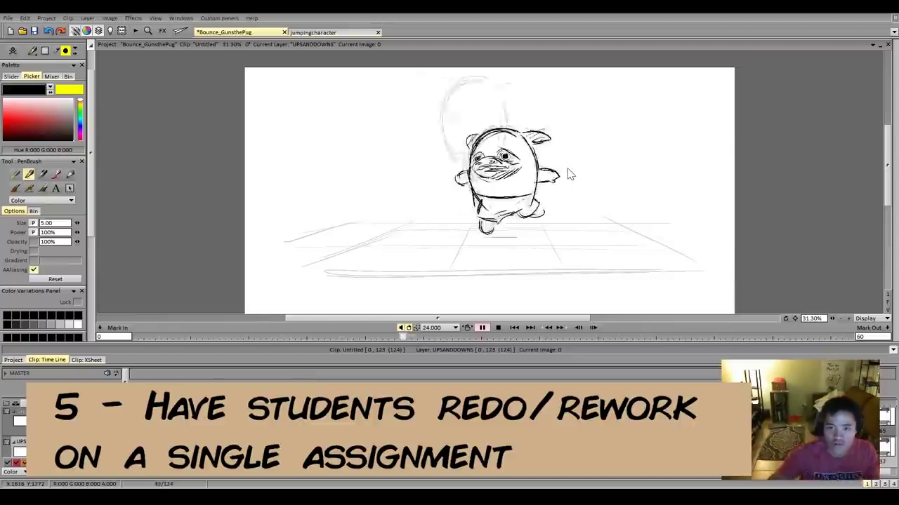
key("space")
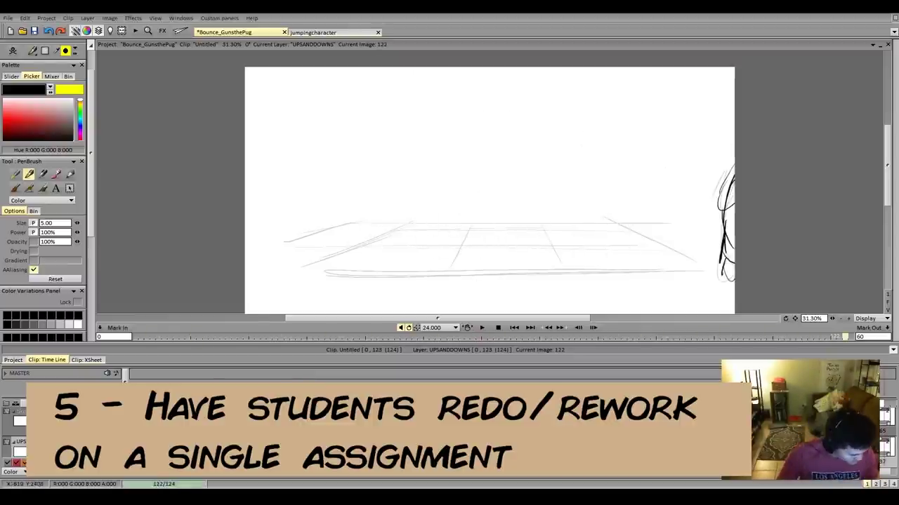
Play and pause the Bounce_GunsthePug bounce animation several times with the player controls
left_click(482, 328)
left_click(481, 328)
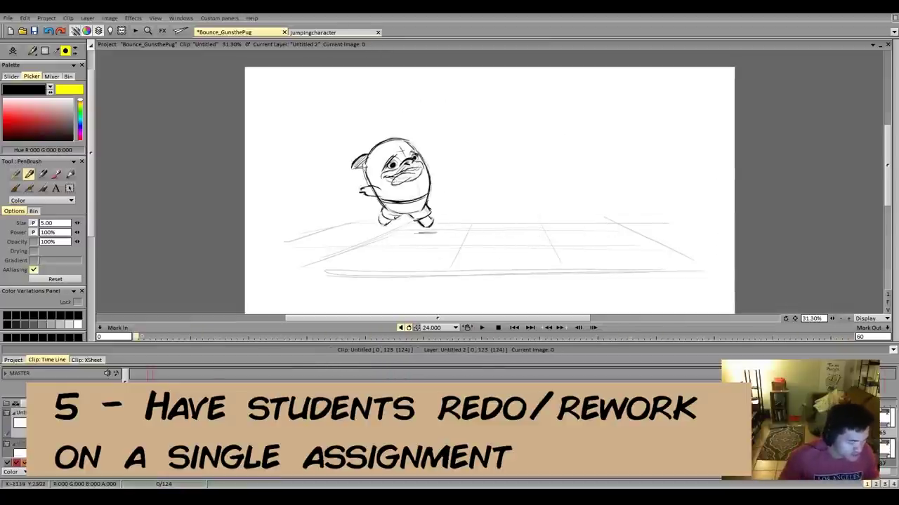
left_click(482, 328)
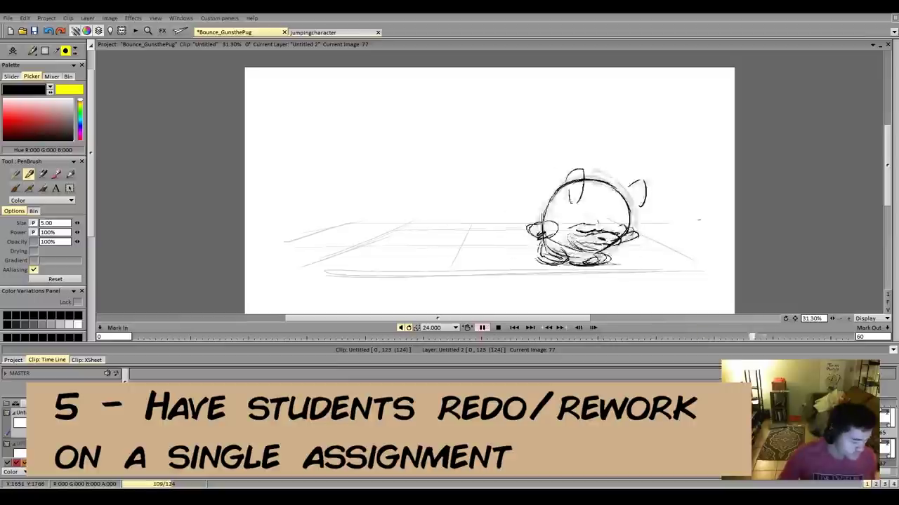
left_click(481, 328)
left_click(481, 328)
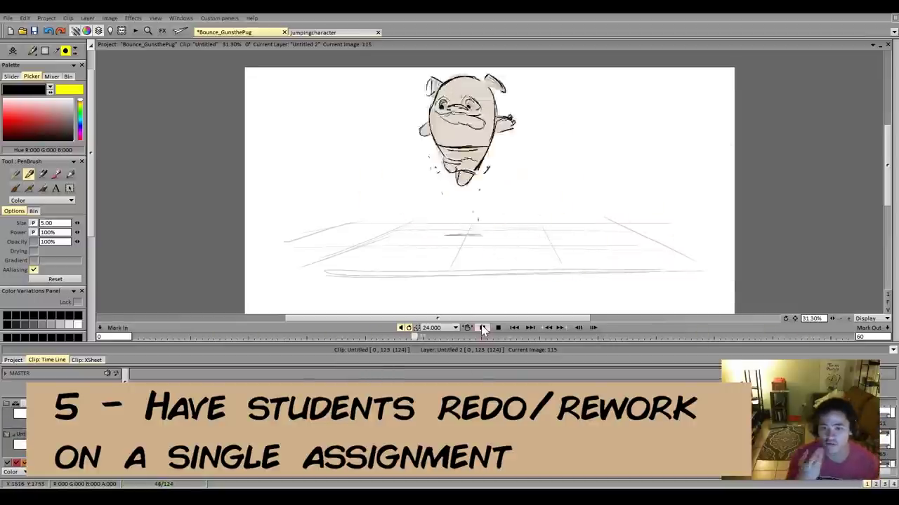
left_click(481, 328)
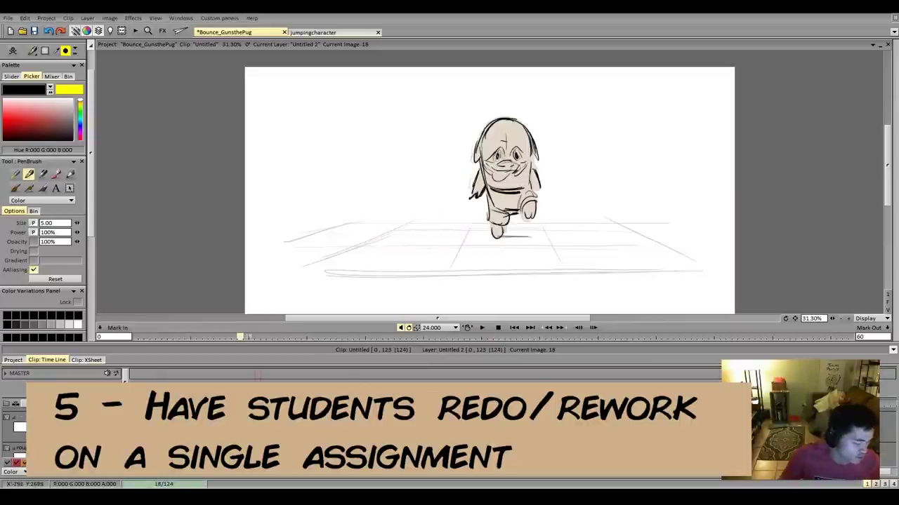
left_click(481, 328)
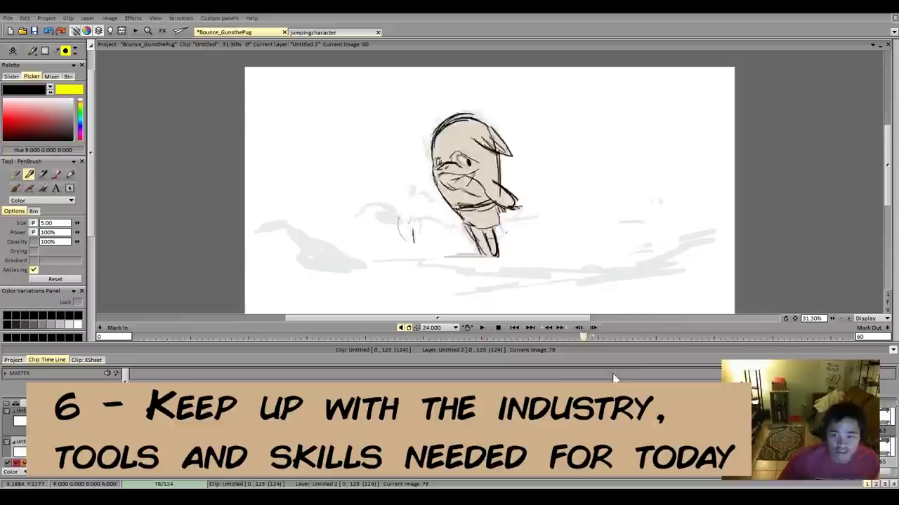
left_click(481, 327)
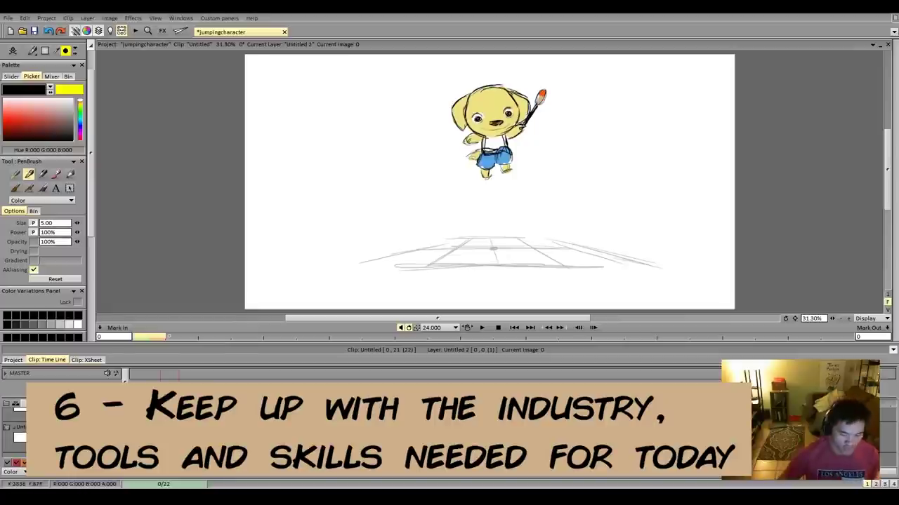
Play the jumpingcharacter project's jumping pug animation
left_click(481, 327)
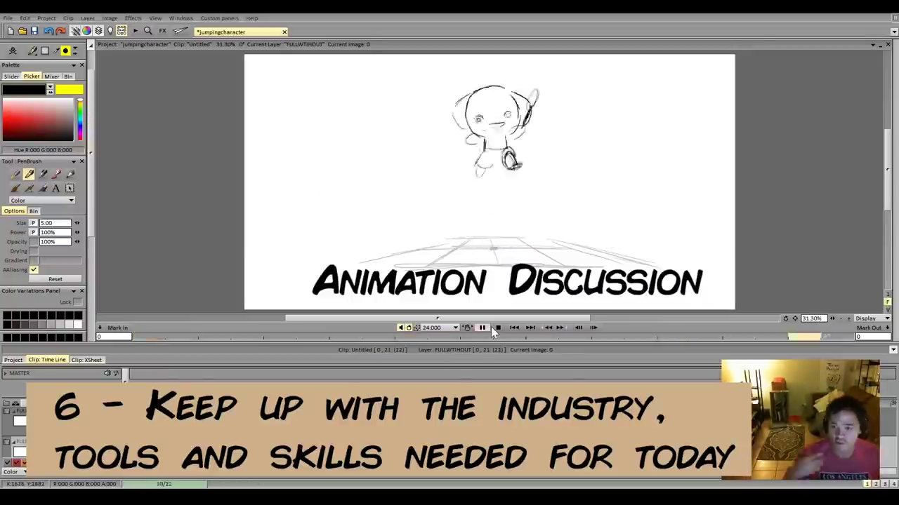
Stop playback and switch to the FULLwithoverlapping sketch version of the jumping pug
key("space")
key("space")
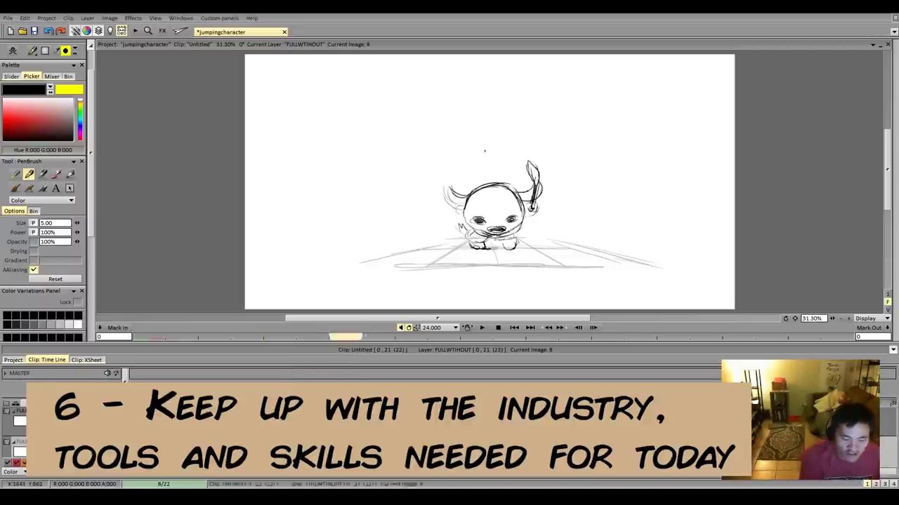
key("Down")
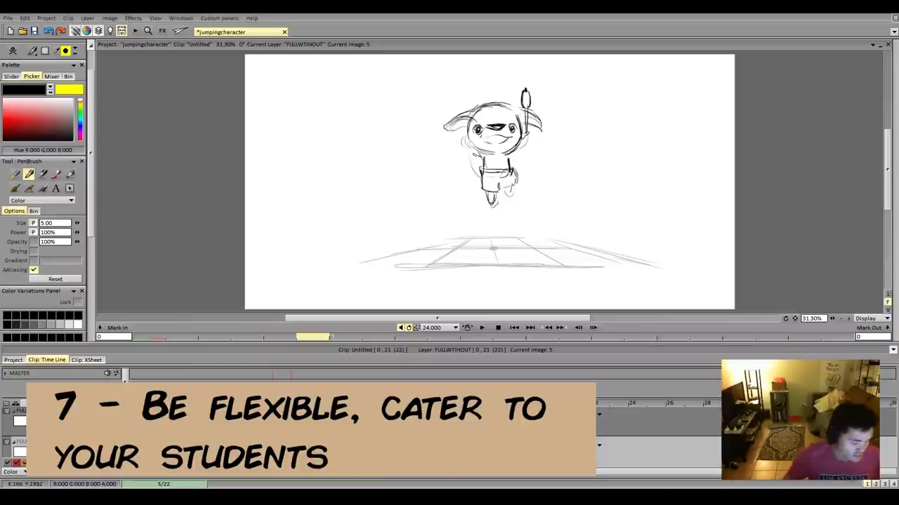
Compare the head without ear overlap, play the jump, and reveal the notes and chart layers
key("ctrl+z")
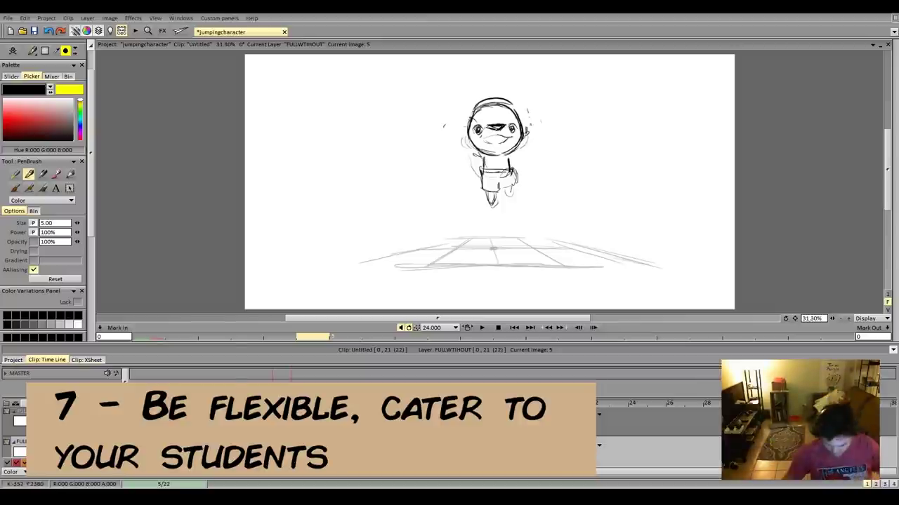
key("Right")
key("Right")
key("Right")
key("Right")
key("Right")
key("Return")
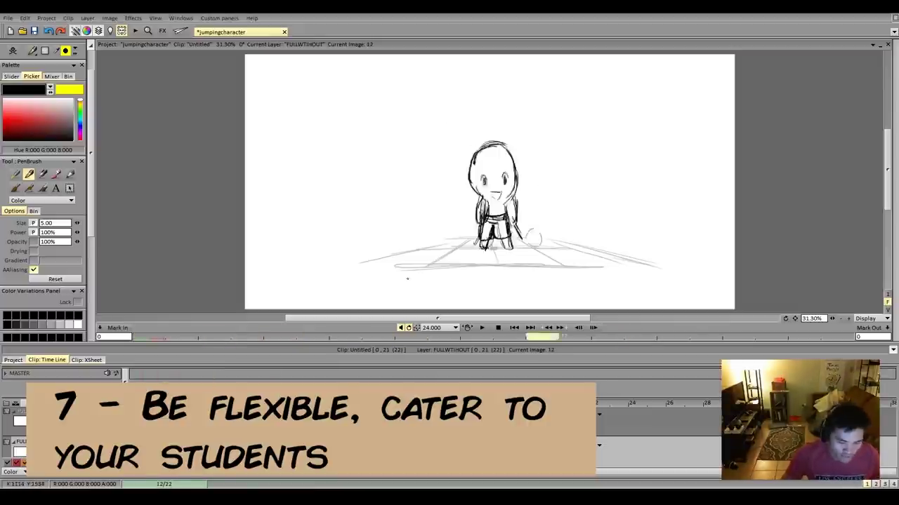
left_click(21, 426)
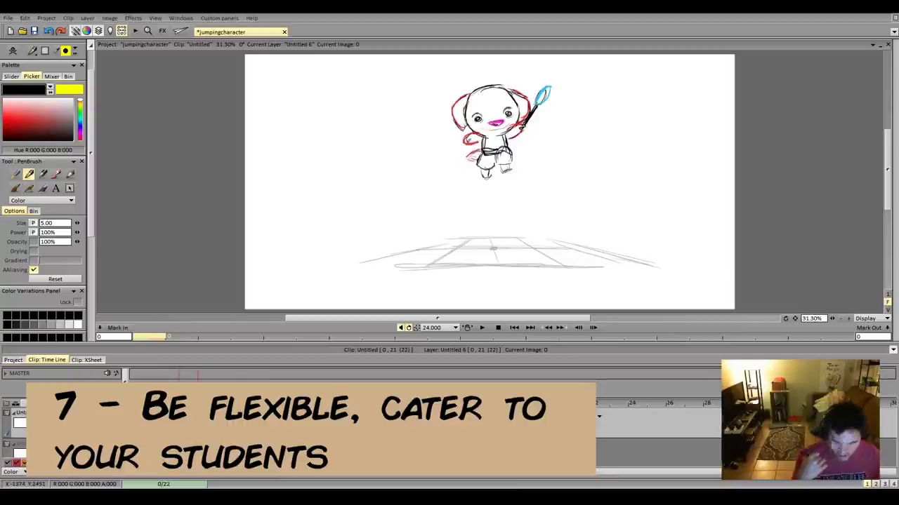
Zoom in twice on the annotated pug sketch to inspect its colored notes
left_click(848, 318)
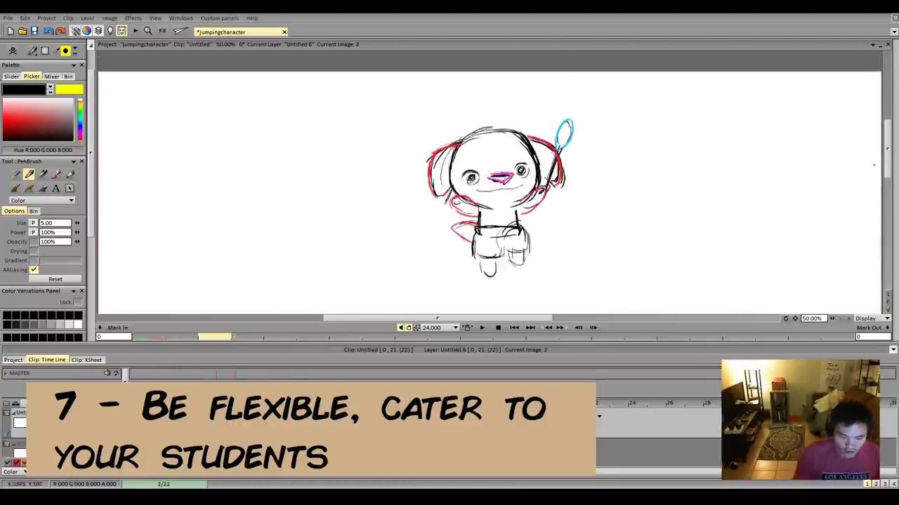
left_click(848, 318)
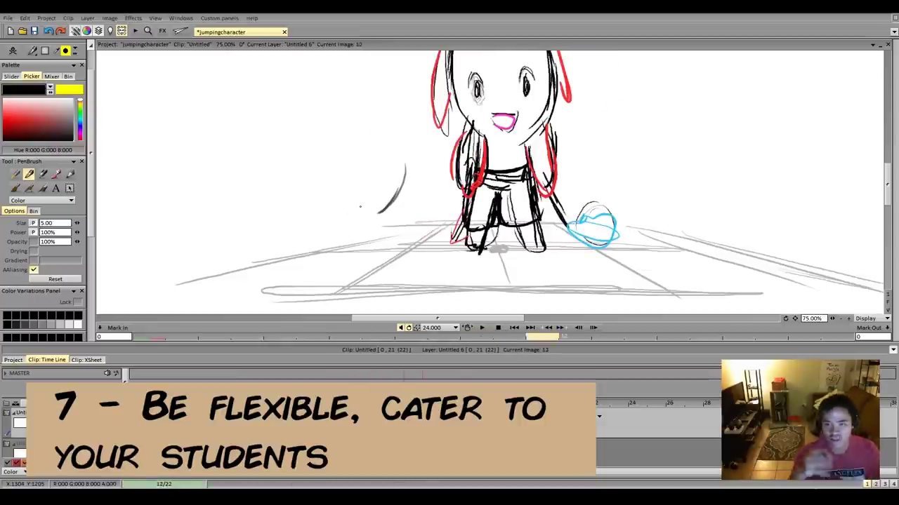
scroll(852, 296, "down", 1)
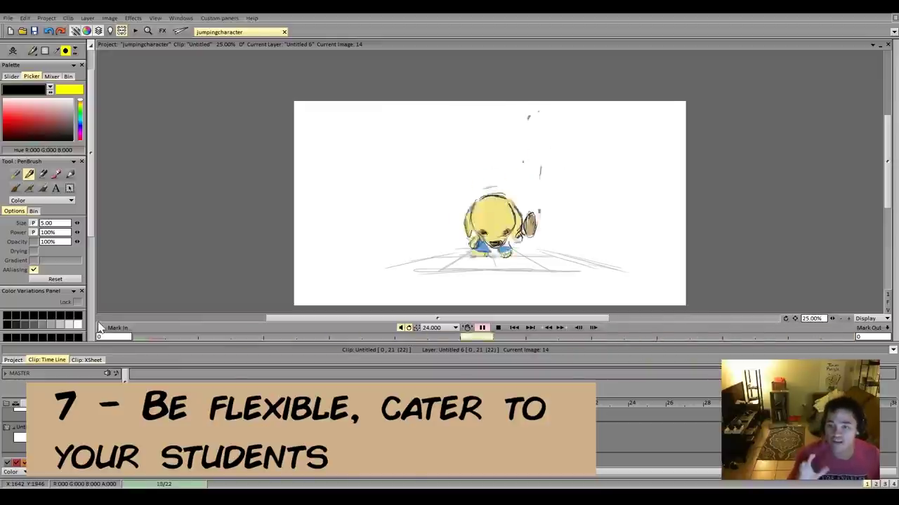
Stop the jumping pug animation playback
key("Return")
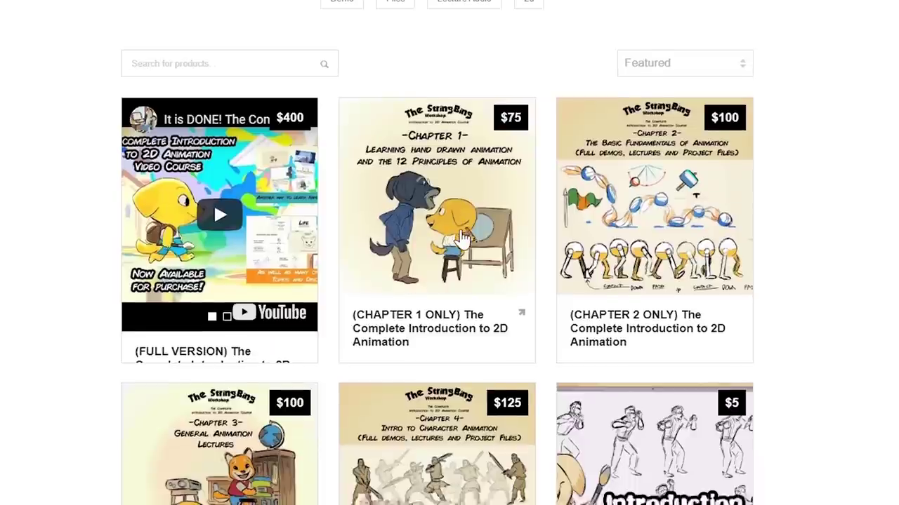
Open the Chapter 3 General Animation Lectures course from the Gumroad store and read its description
scroll(457, 241, "down", 2)
scroll(453, 245, "down", 3)
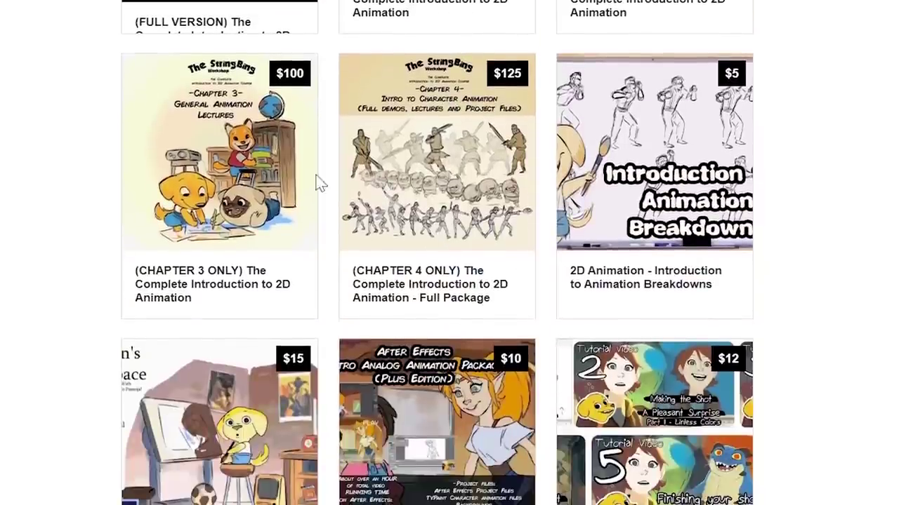
left_click(213, 137)
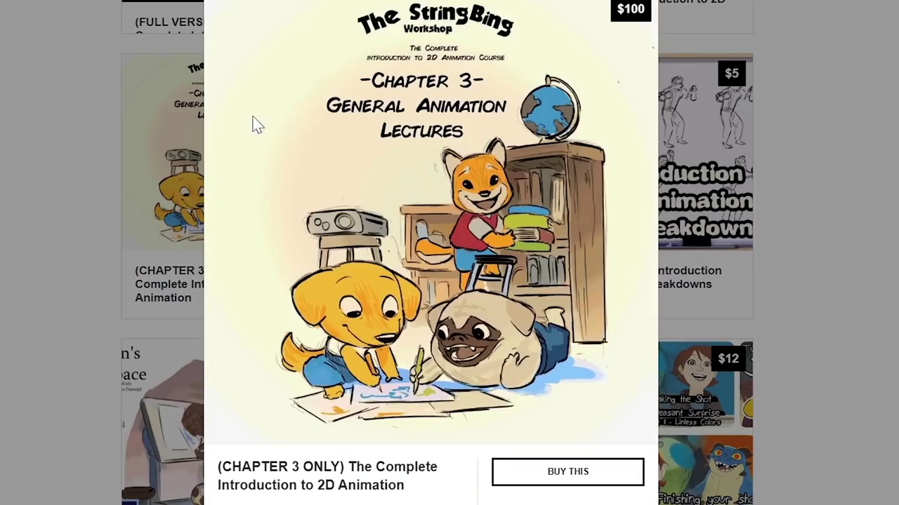
scroll(495, 295, "down", 1)
scroll(496, 295, "down", 5)
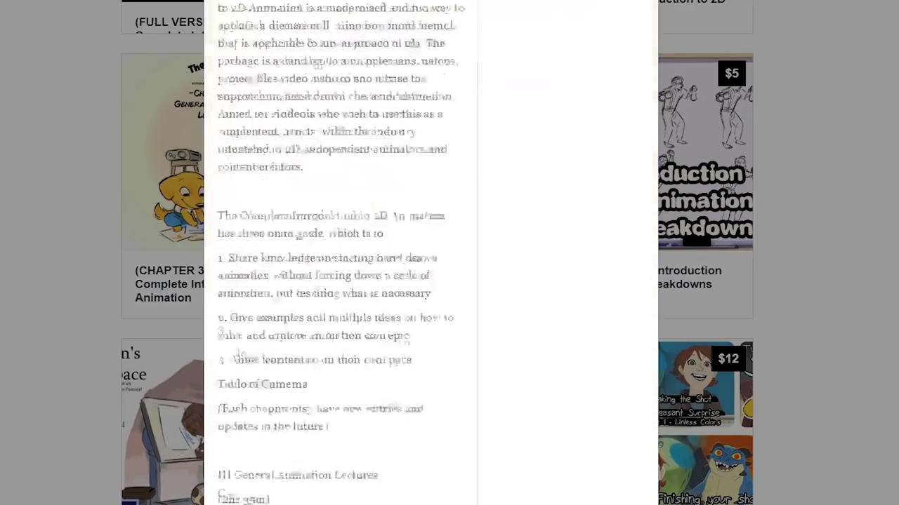